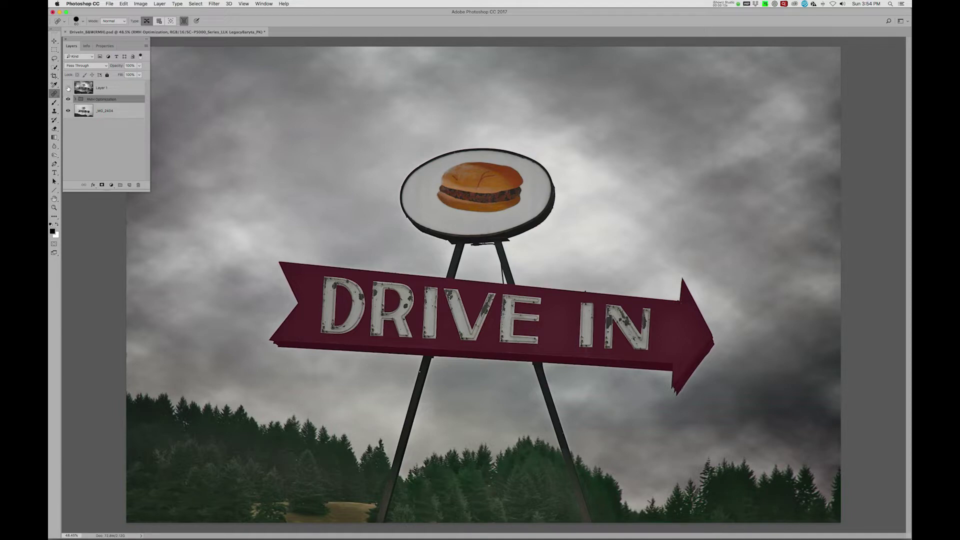
# Make the black-and-white Layer 1 visible and select it.
pyautogui.click(69, 88)
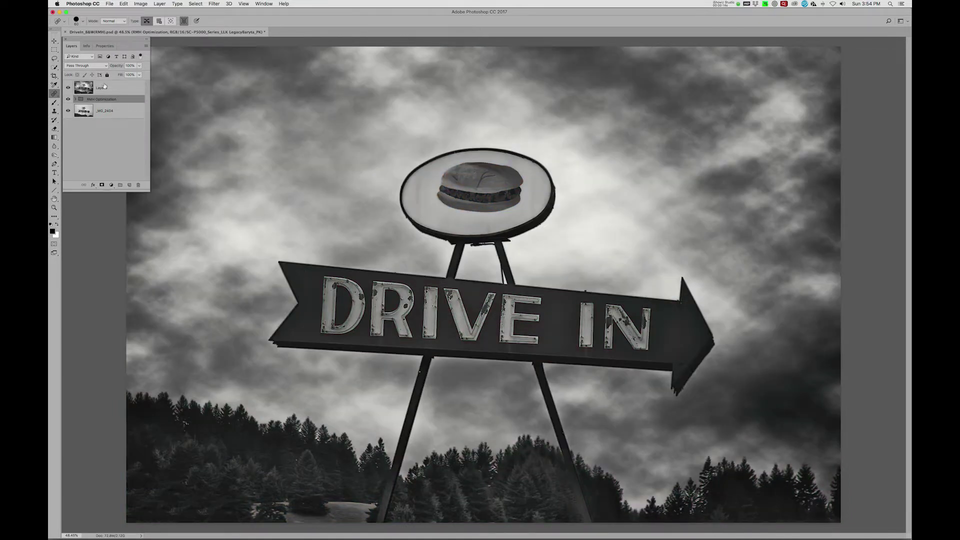
pyautogui.click(105, 86)
pyautogui.doubleClick(104, 87)
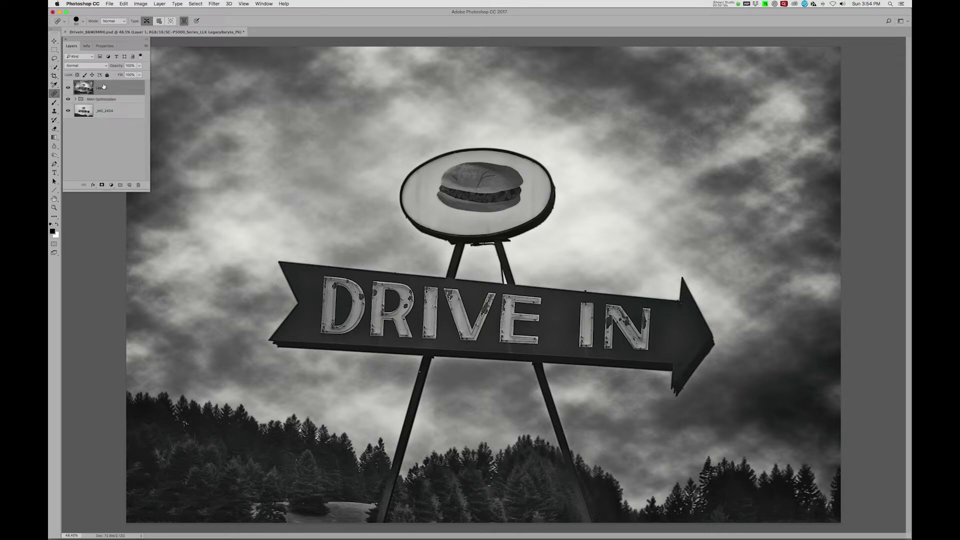
# Review the image's print dimensions and resolution in Image Size.
pyautogui.click(139, 4)
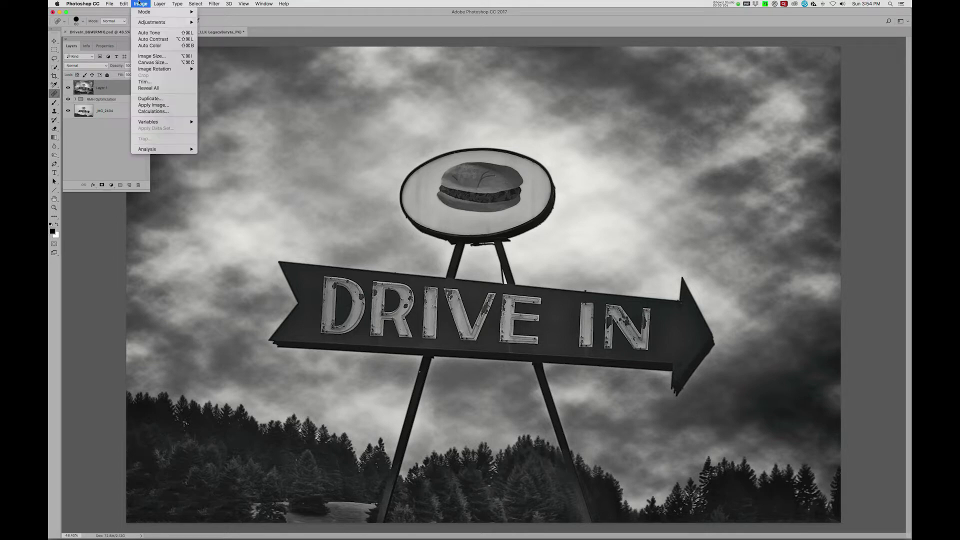
pyautogui.click(140, 56)
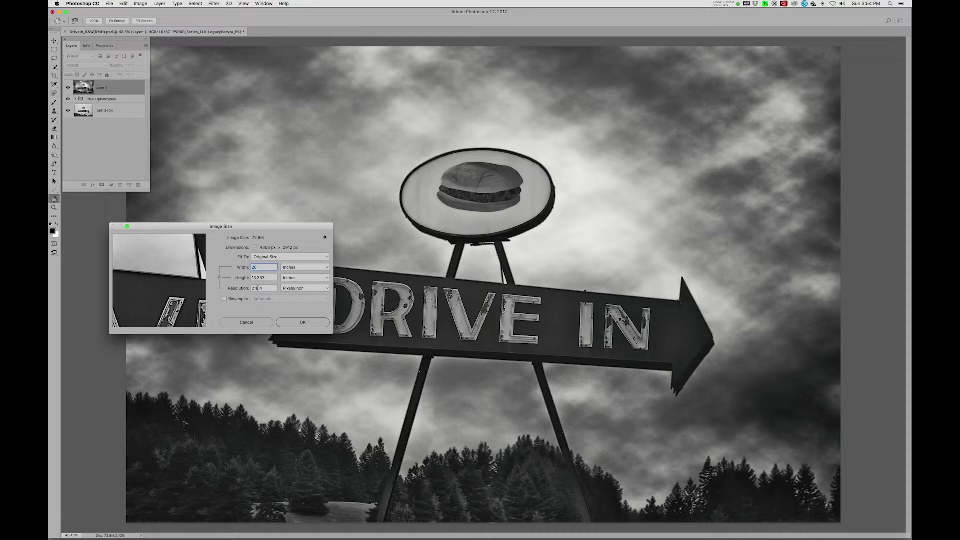
pyautogui.click(300, 323)
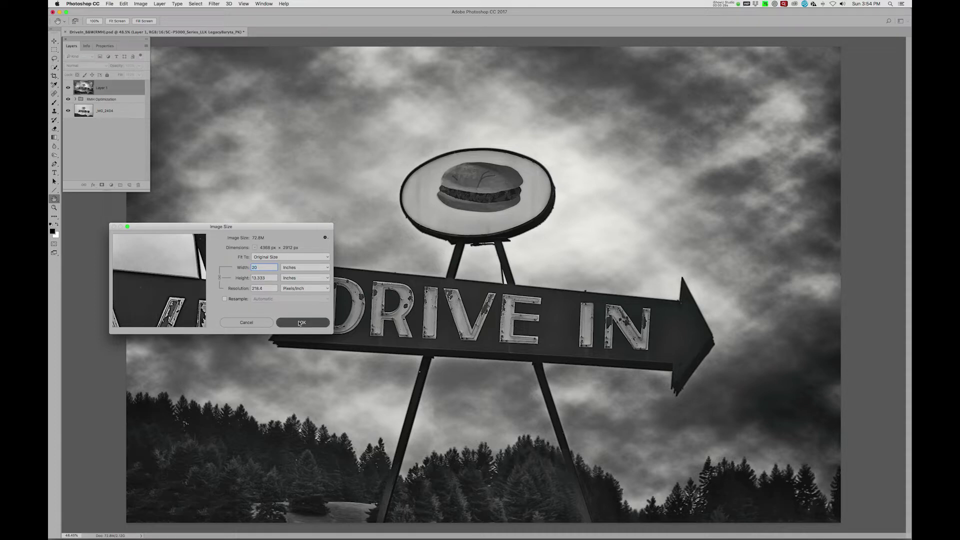
# Open the print setup, set color handling to Printer Manages Colors and enable sending 16-bit data.
pyautogui.click(109, 4)
pyautogui.click(110, 183)
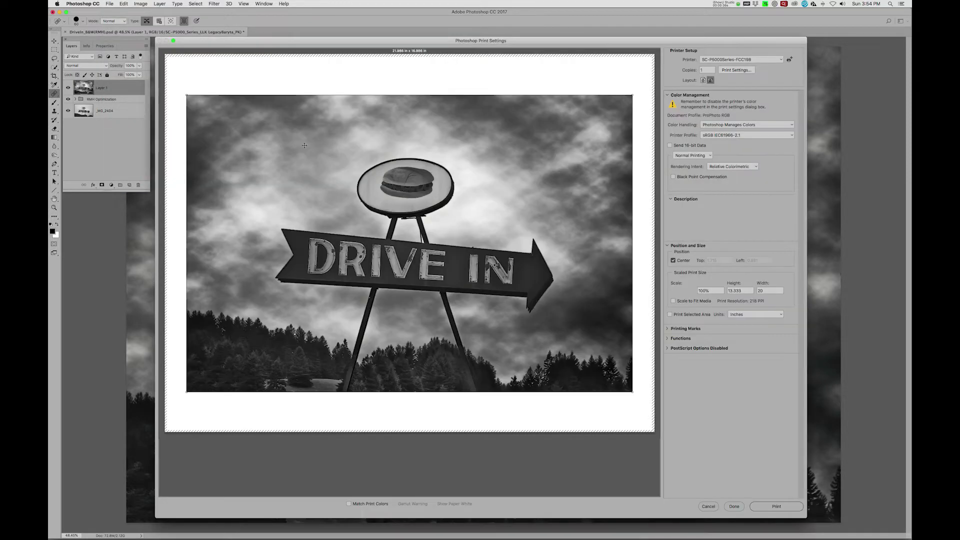
pyautogui.click(722, 125)
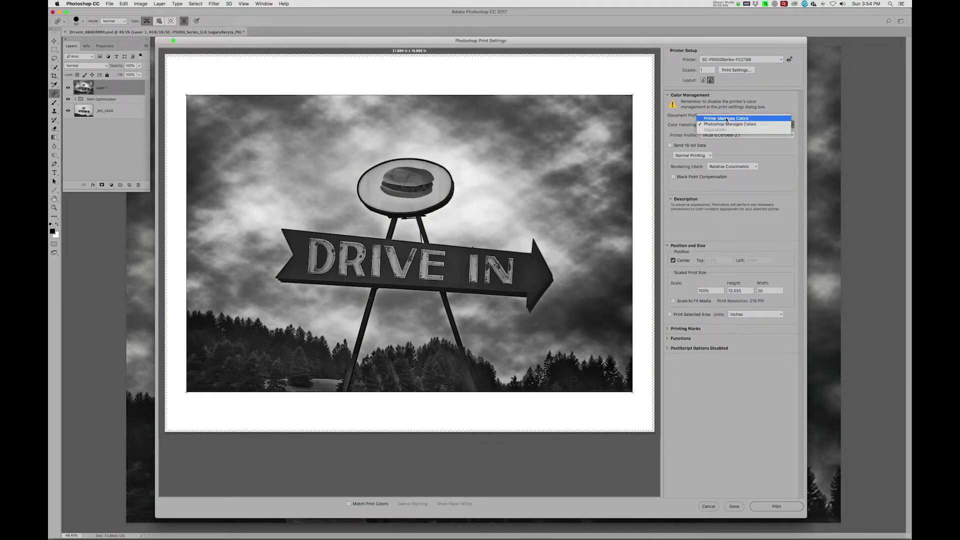
pyautogui.click(727, 119)
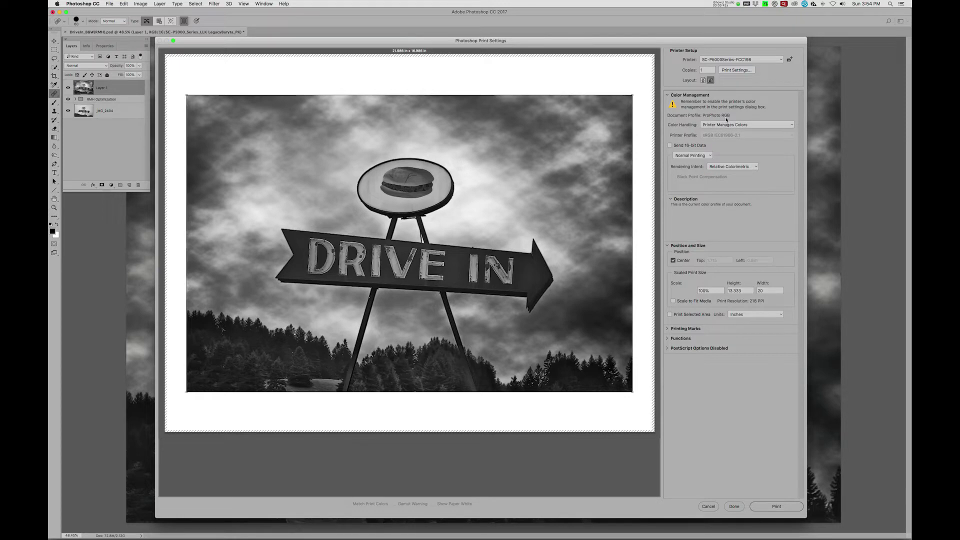
pyautogui.click(671, 146)
# Set the printer driver's color matching to EPSON Color Controls.
pyautogui.click(733, 71)
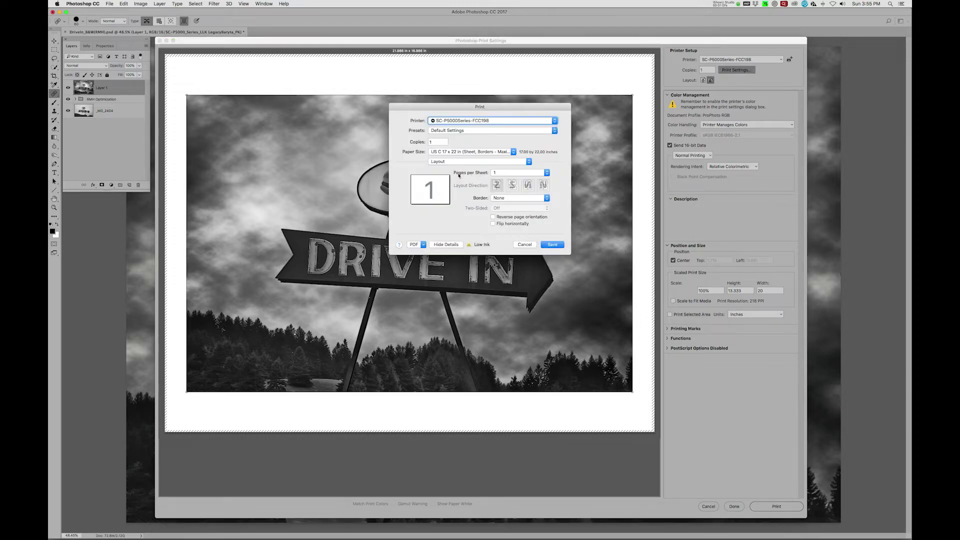
pyautogui.click(456, 163)
pyautogui.click(455, 169)
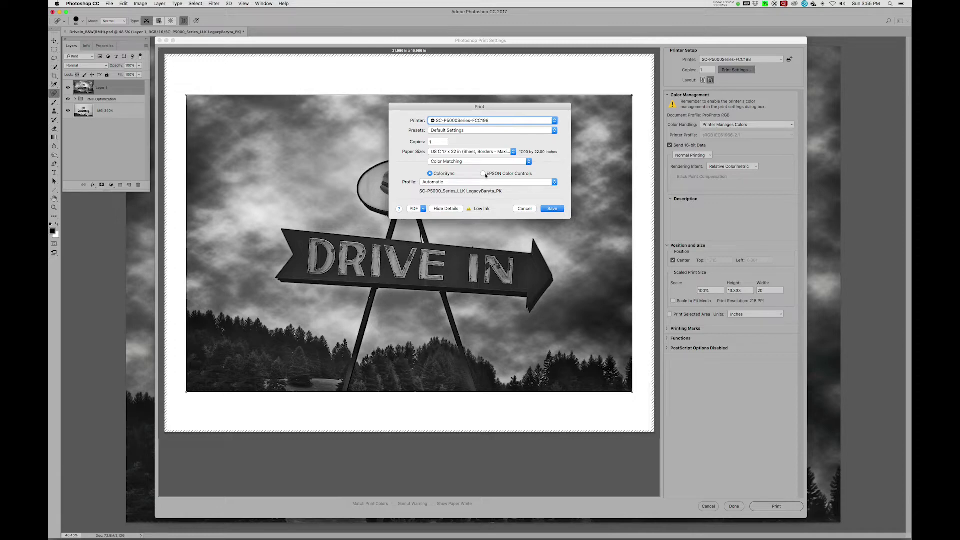
pyautogui.click(484, 174)
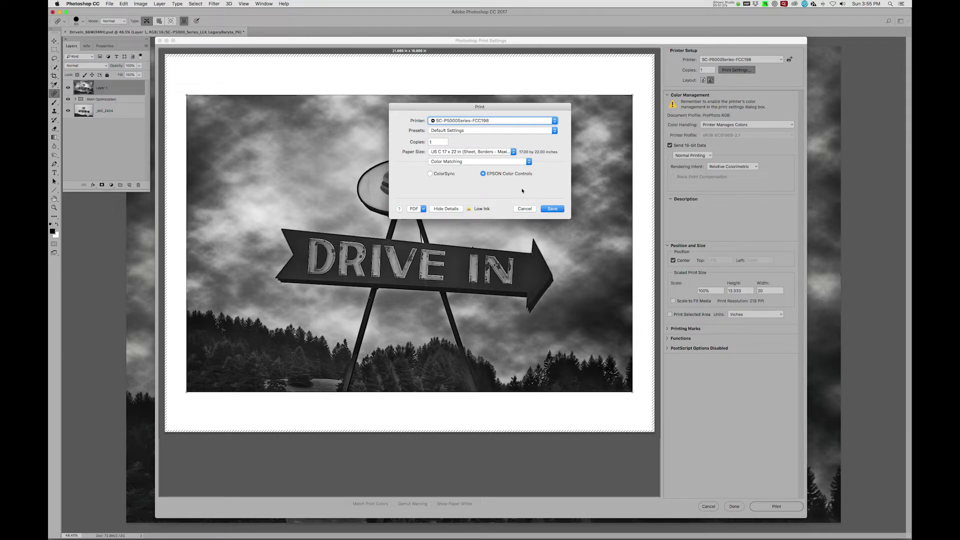
# Set the printer's print mode to Advanced B&W Photo in the driver's basic printer settings.
pyautogui.click(467, 164)
pyautogui.click(462, 184)
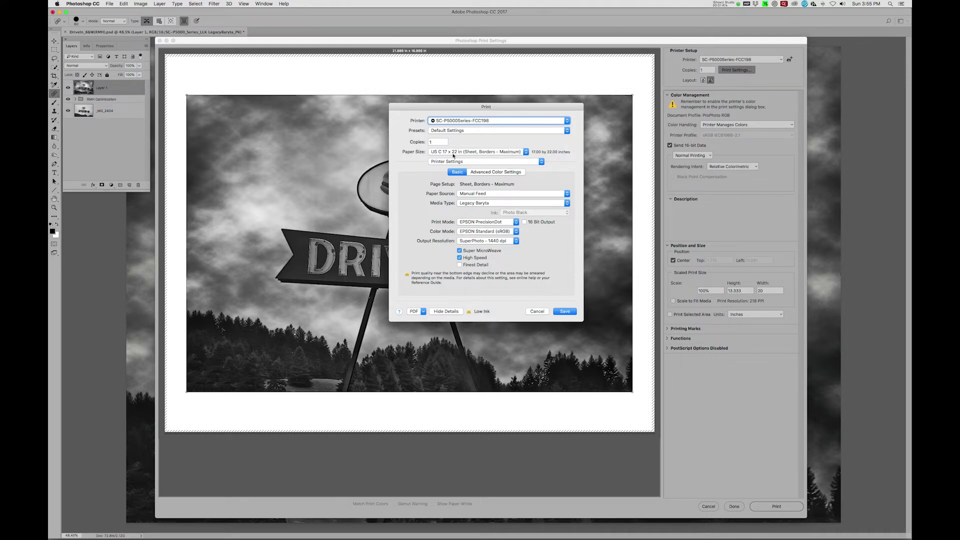
pyautogui.click(484, 223)
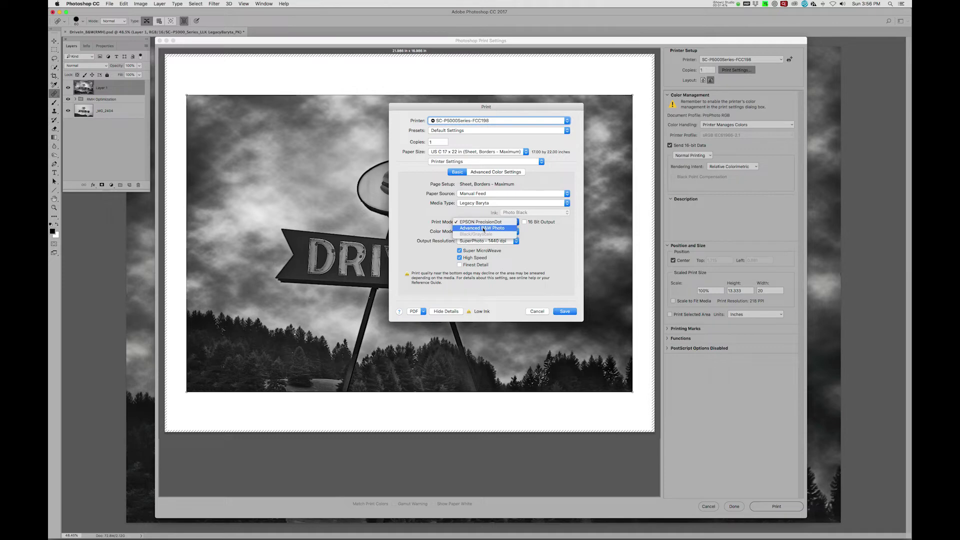
pyautogui.click(483, 229)
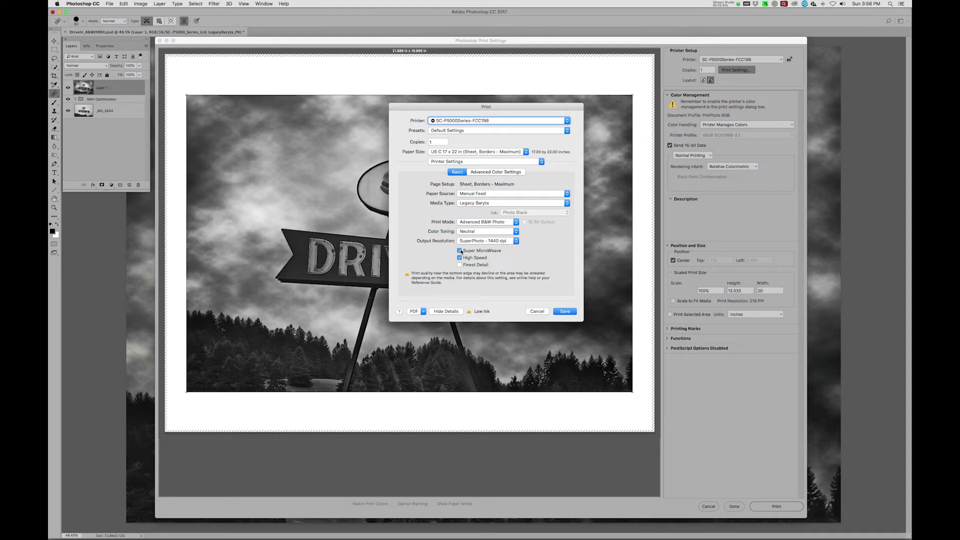
pyautogui.click(460, 251)
# Set the tone to Dark in the driver's advanced color settings.
pyautogui.click(493, 172)
pyautogui.click(493, 172)
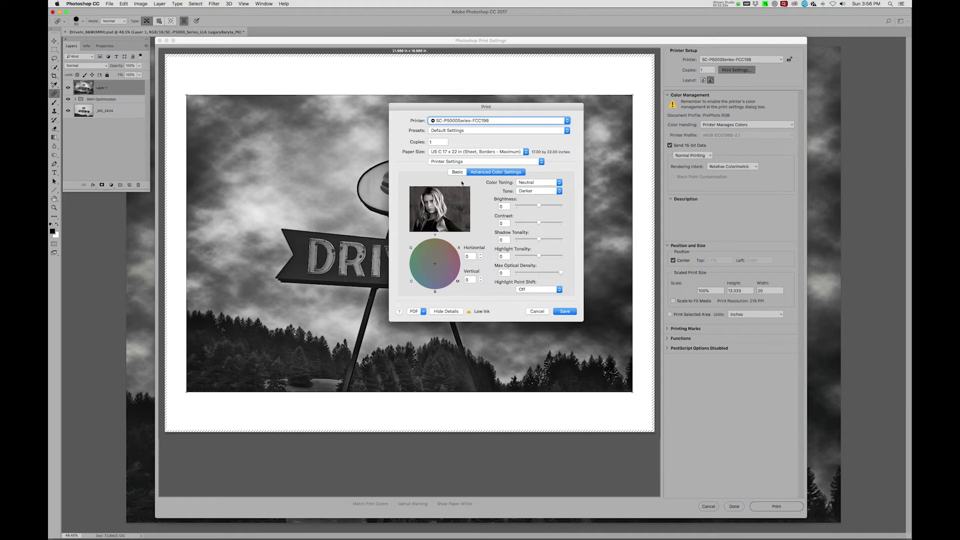
pyautogui.click(533, 191)
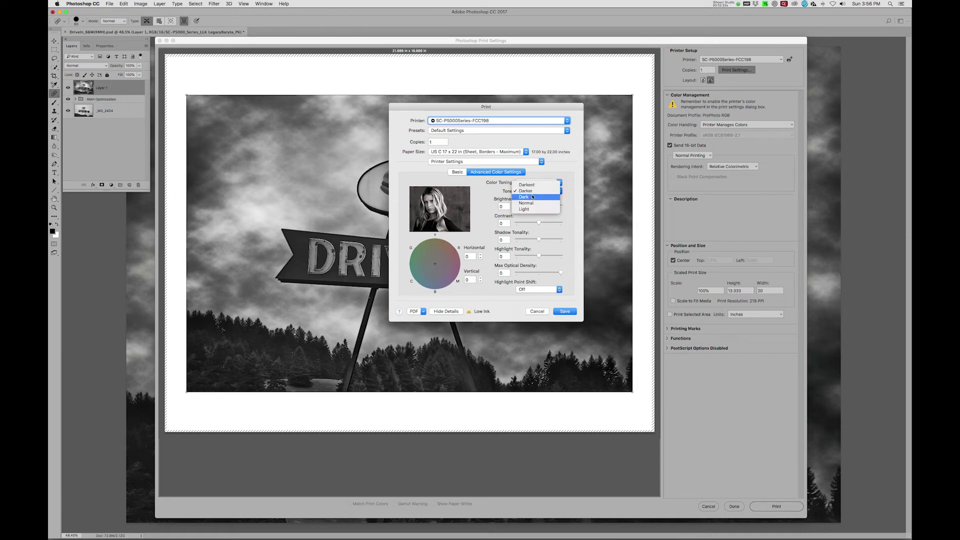
pyautogui.click(532, 198)
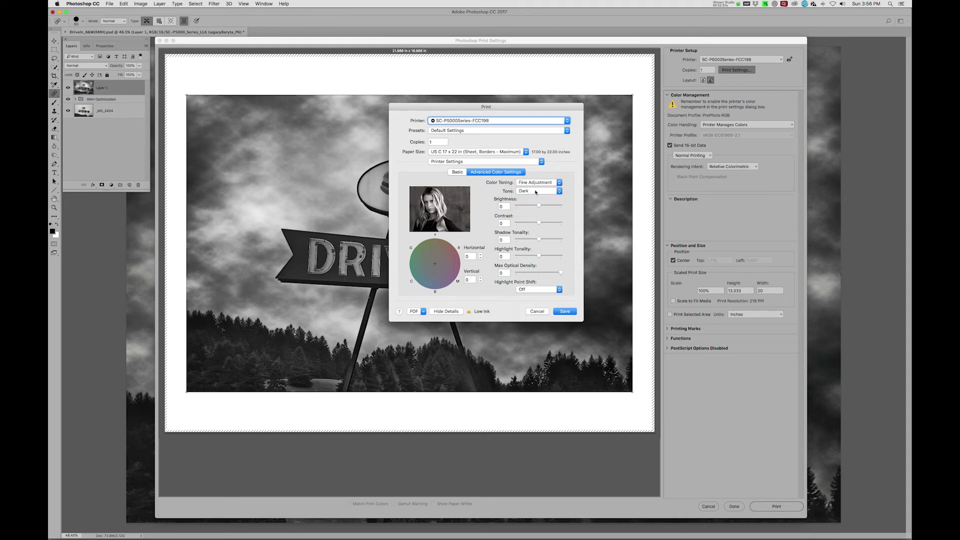
pyautogui.click(536, 192)
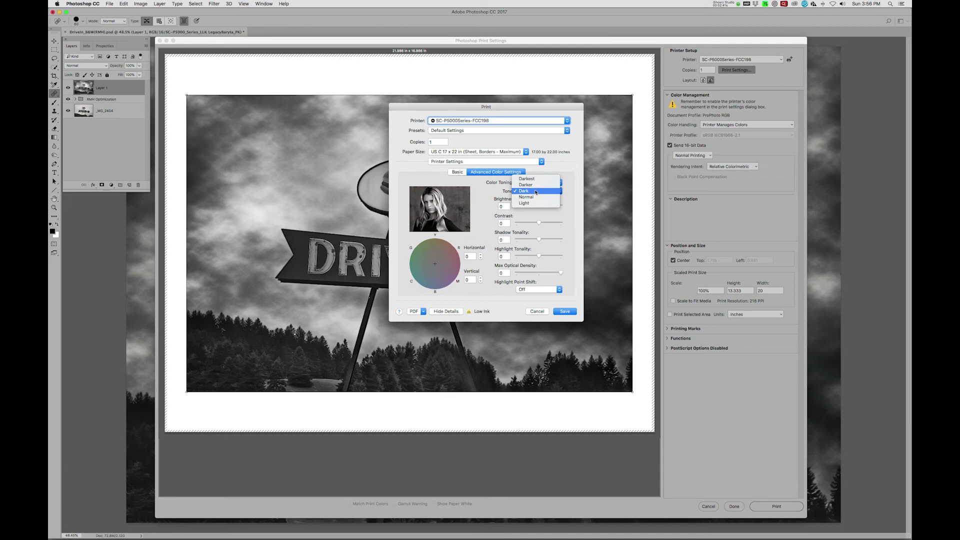
pyautogui.click(536, 192)
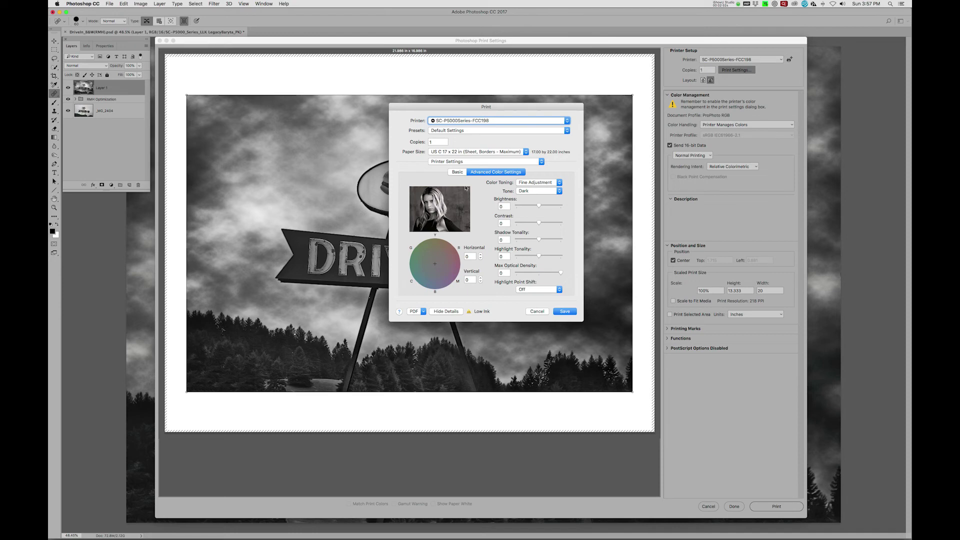
# Shift the color toning to horizontal 3 and vertical 3, and save the printer settings.
pyautogui.click(481, 255)
pyautogui.click(481, 255)
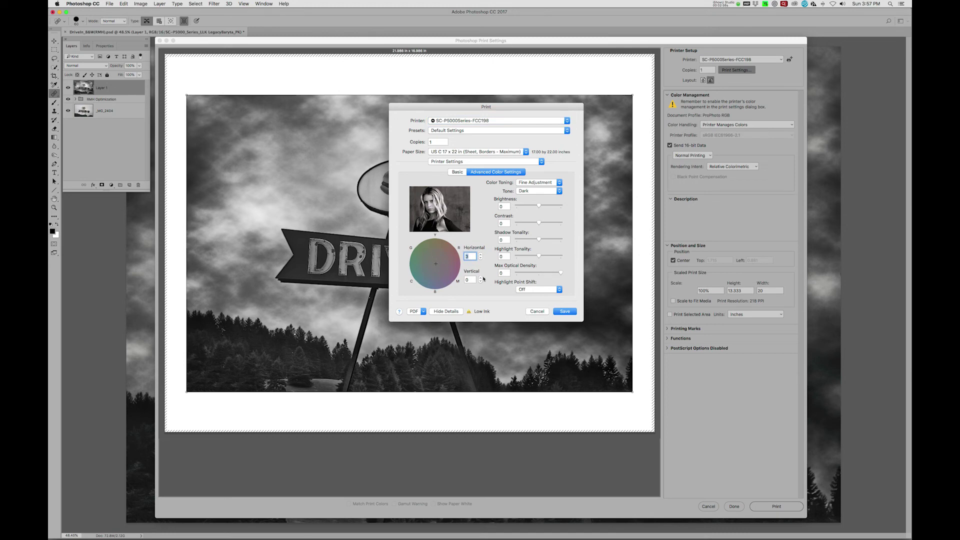
pyautogui.click(481, 278)
pyautogui.click(481, 278)
pyautogui.click(481, 278)
pyautogui.click(565, 311)
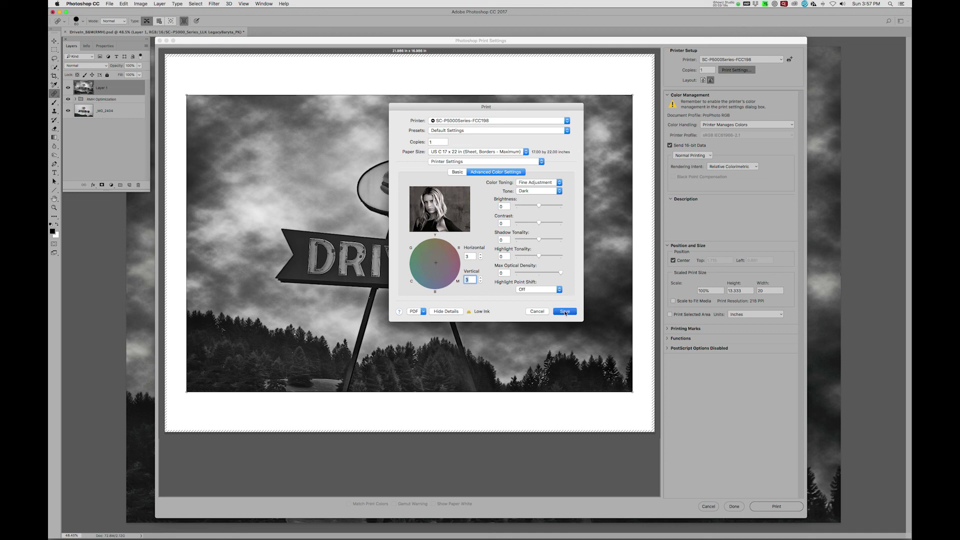